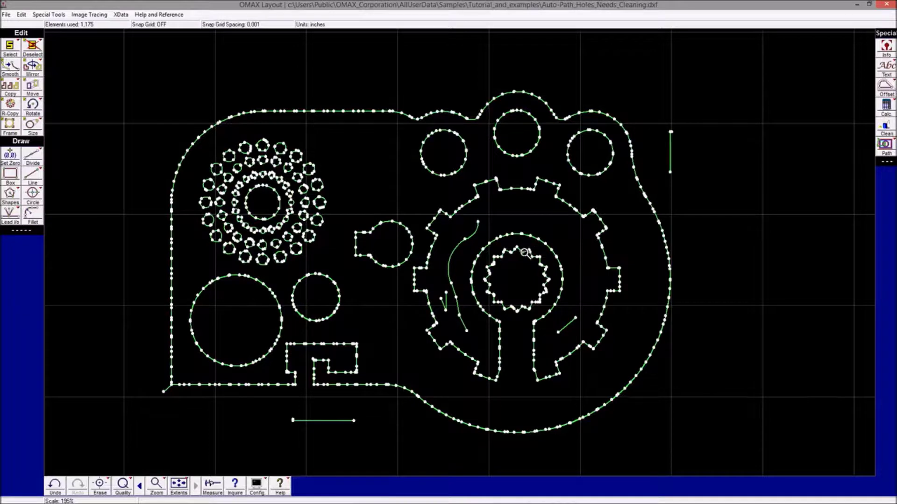
Zoom around the drawing and pick one side of the notch.
scroll(525, 253, "up", 10)
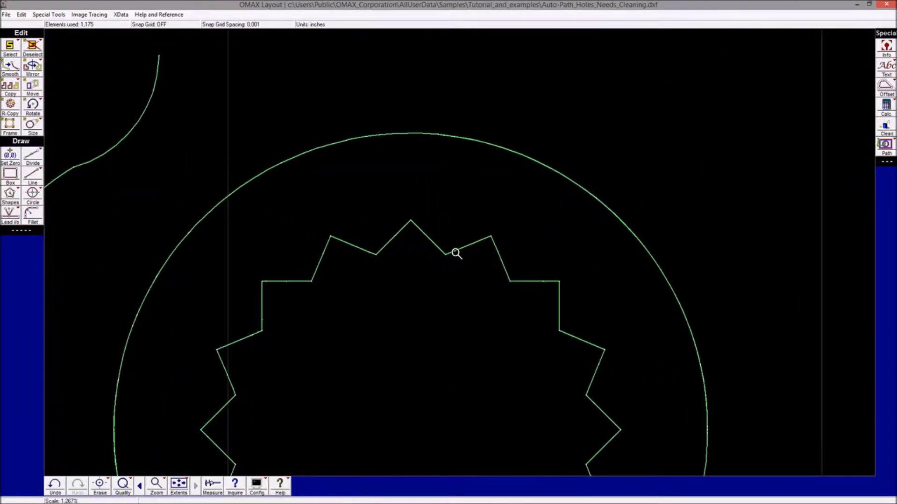
scroll(458, 256, "up", 3)
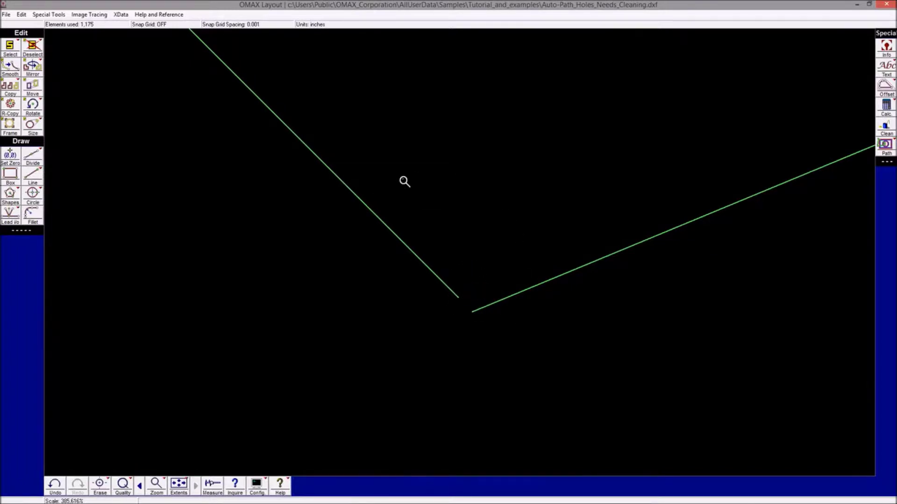
scroll(404, 182, "down", 5)
scroll(459, 252, "down", 8)
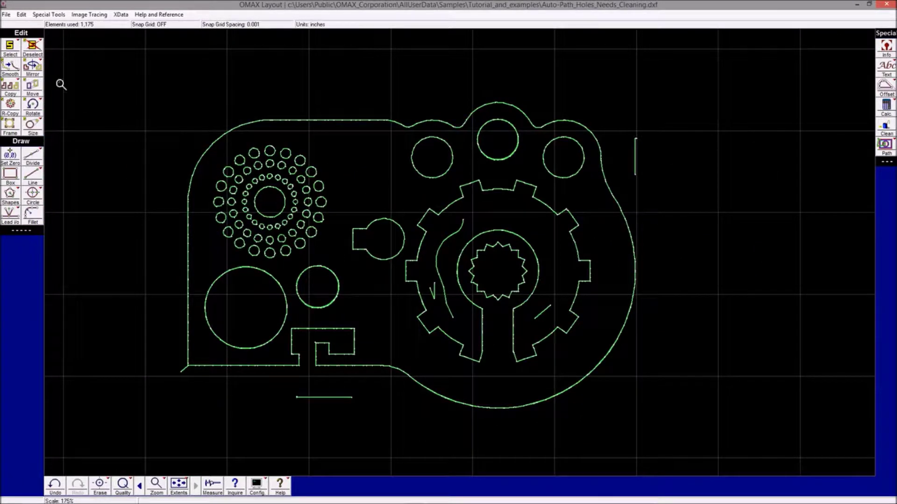
left_click(5, 54)
left_click(354, 345)
Select the small circle and top-middle circle as whole shapes and move them.
left_click(8, 49)
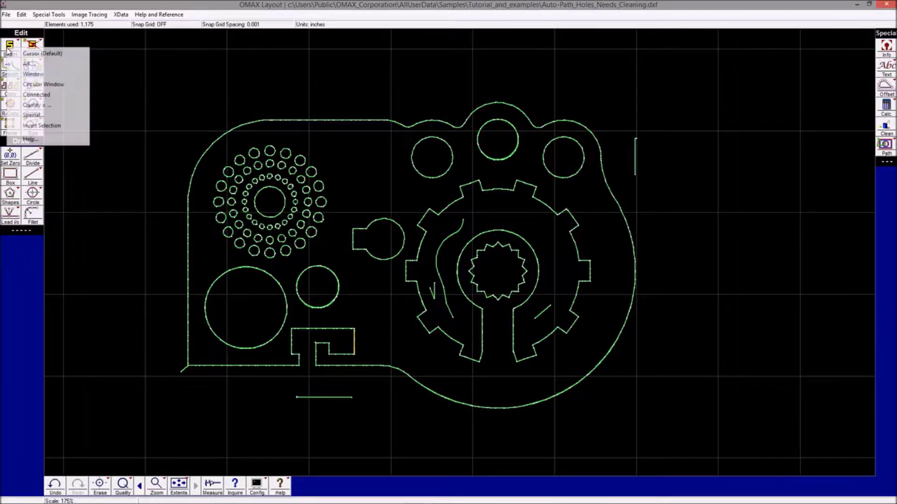
left_click(40, 93)
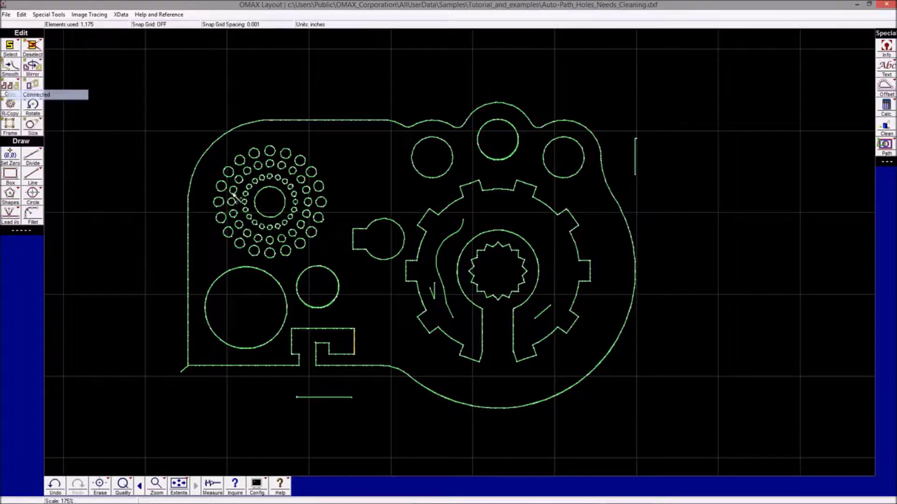
left_click(329, 273)
left_click(498, 145)
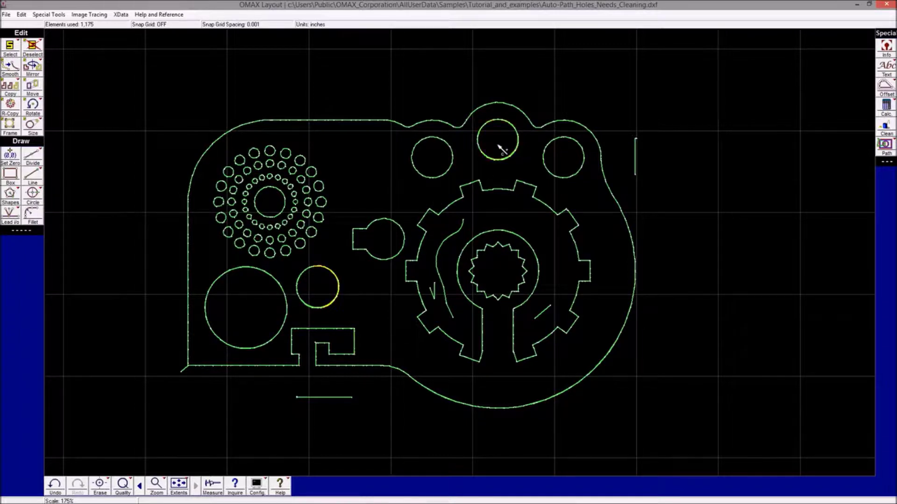
left_click(33, 87)
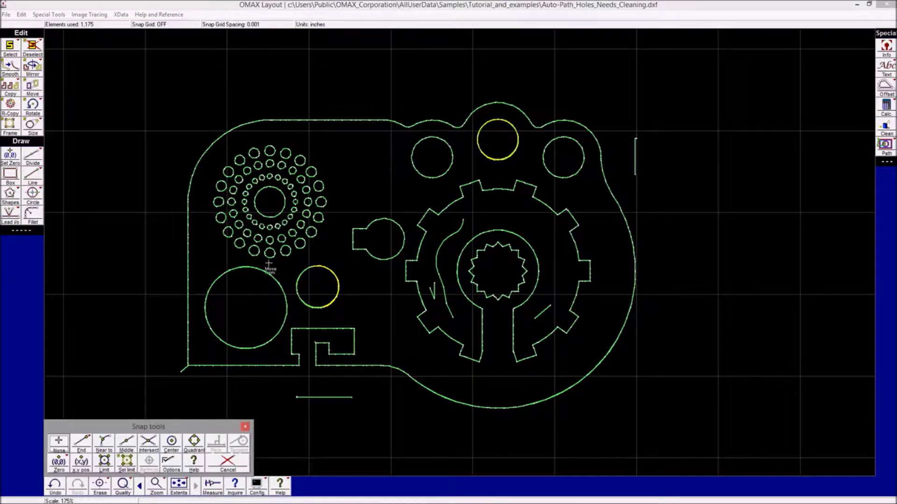
left_click(319, 288)
left_click(365, 285)
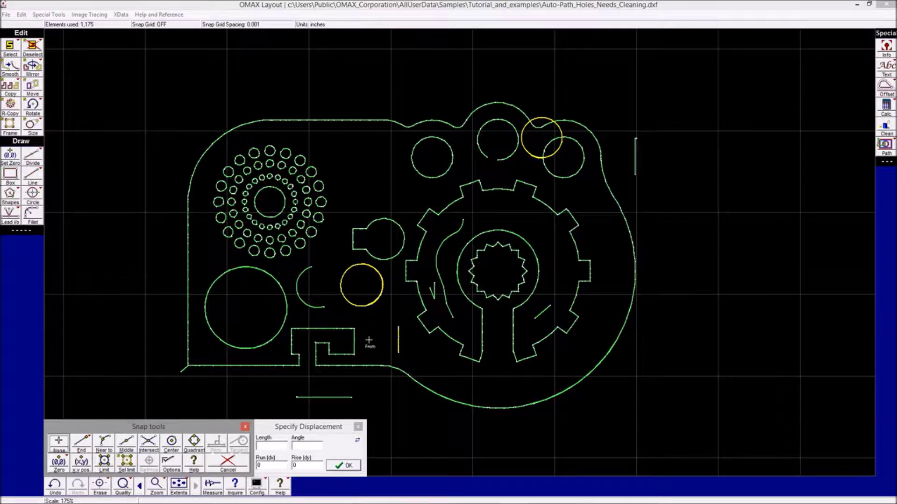
Undo the move of the two circles and deselect them.
left_click(21, 14)
left_click(33, 25)
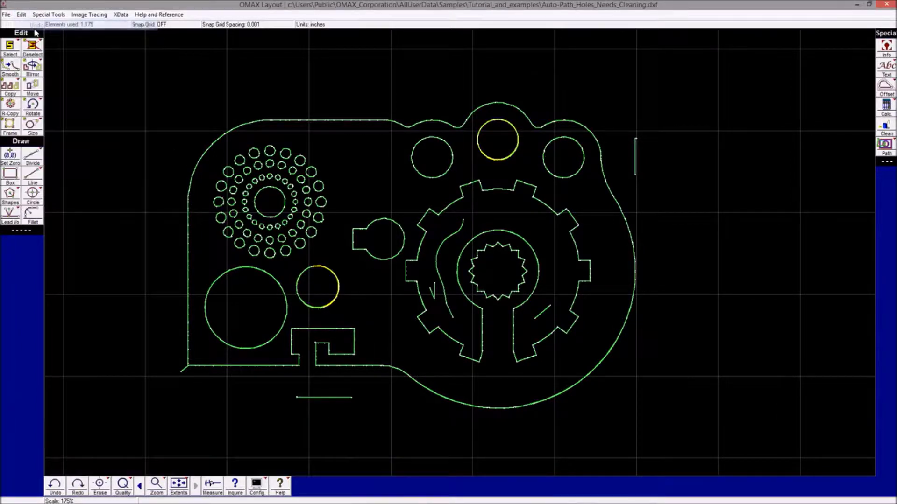
left_click(29, 46)
left_click(48, 56)
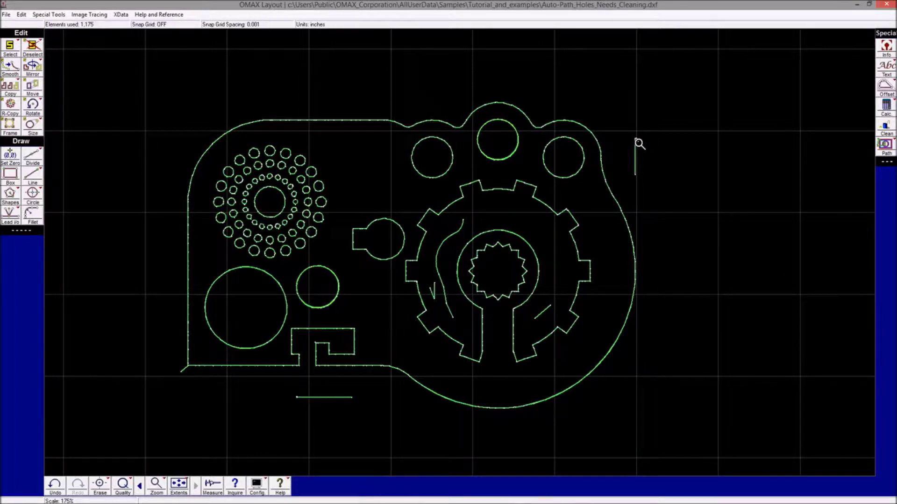
Zoom into the T-slot's inner corner to inspect the stray line, then fit the part.
left_click(316, 340)
left_click(452, 270)
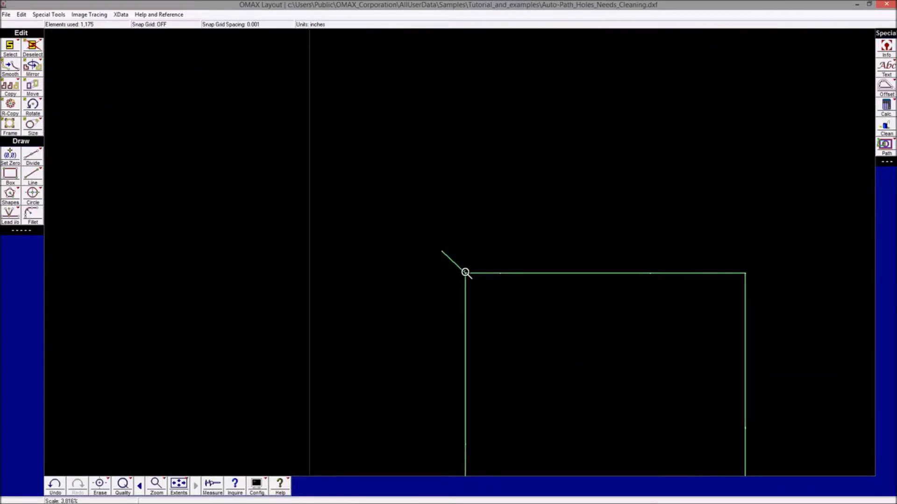
scroll(391, 258, "down", 10)
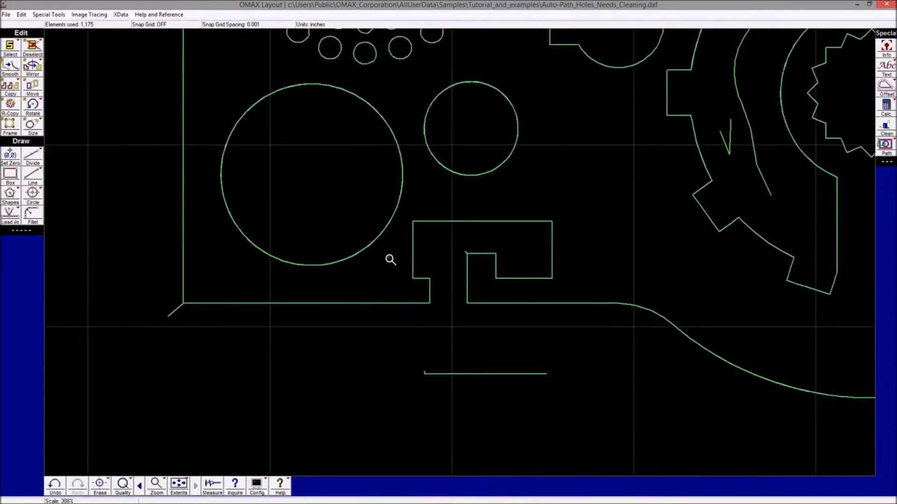
scroll(477, 231, "up", 1)
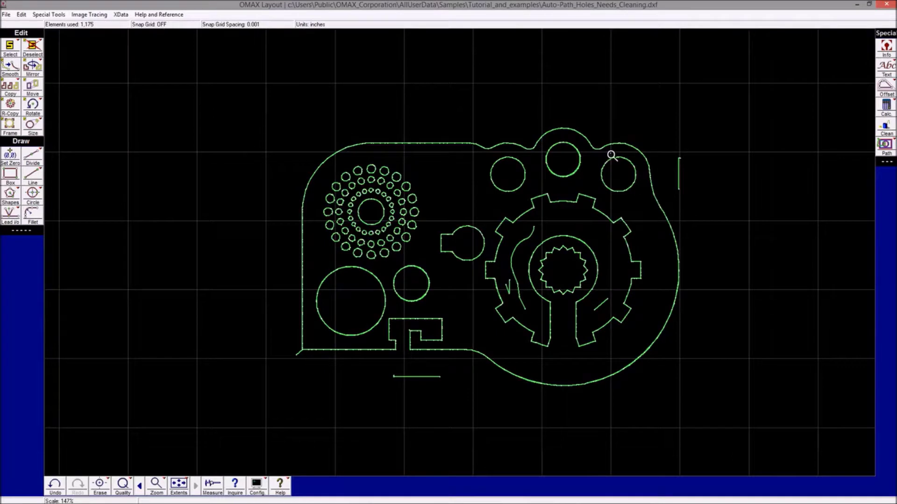
left_click(594, 311)
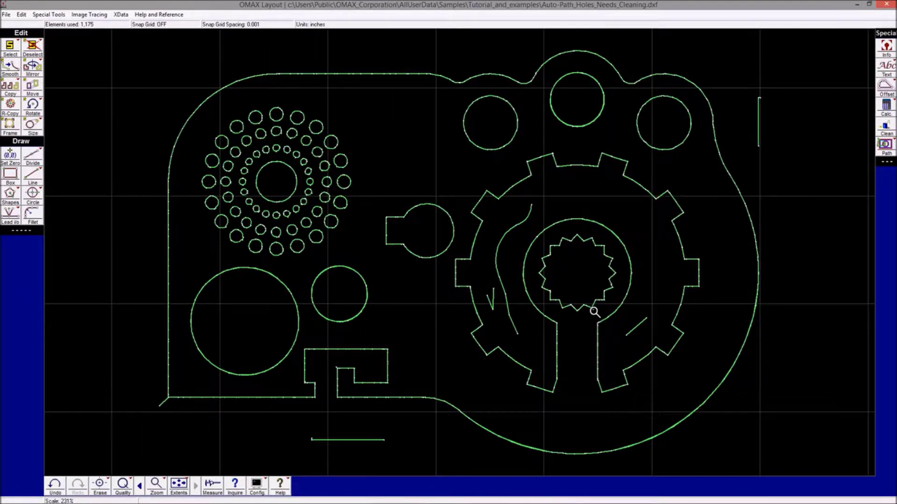
Run Clean with Remove dots, Divide at endpoints and Remove unclosed paths, accepting the undo warning.
left_click(886, 129)
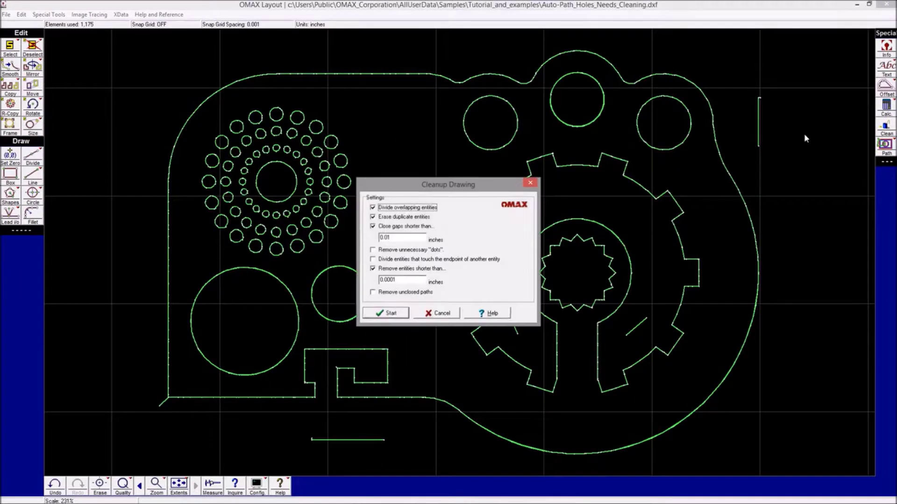
left_click(392, 252)
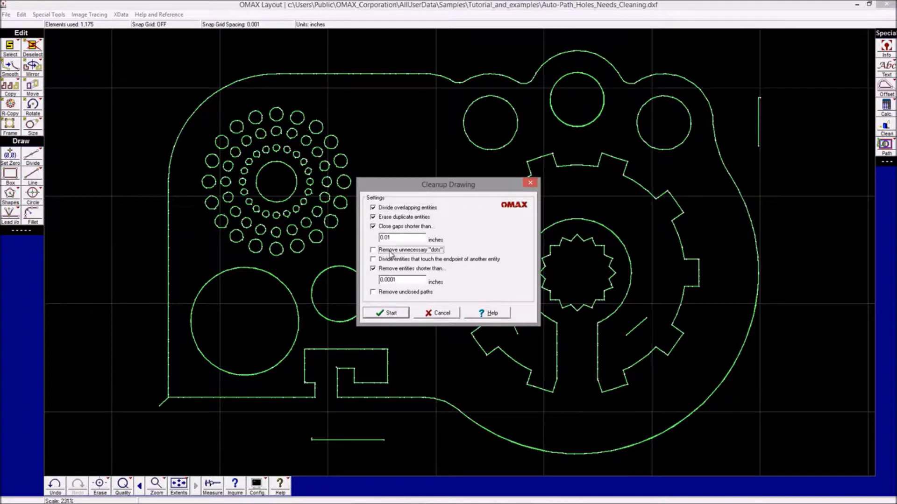
left_click(390, 260)
left_click(391, 295)
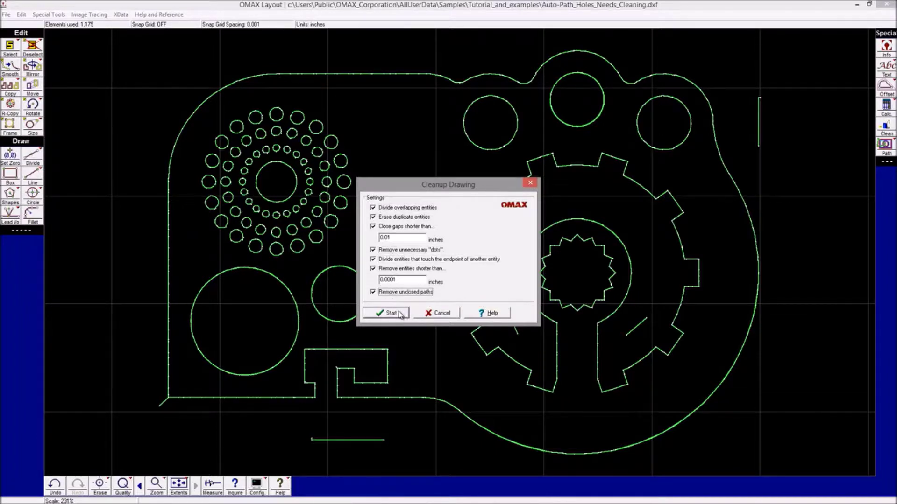
left_click(399, 313)
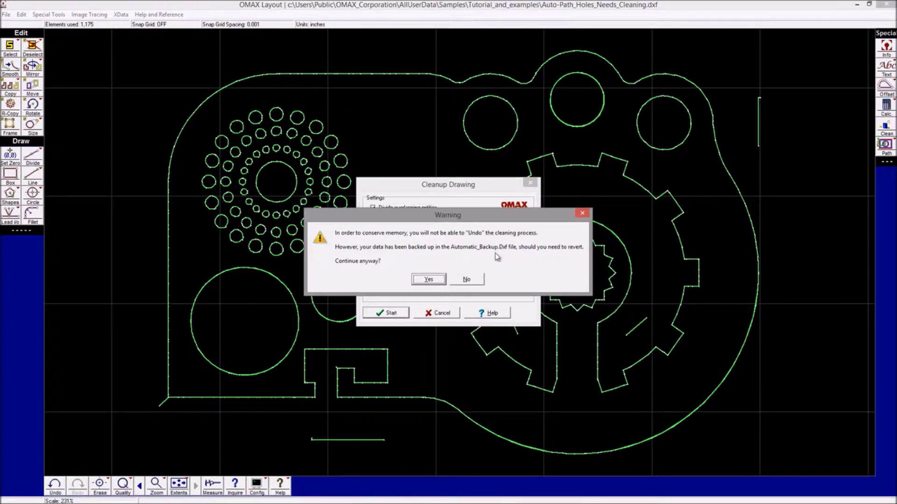
left_click(426, 280)
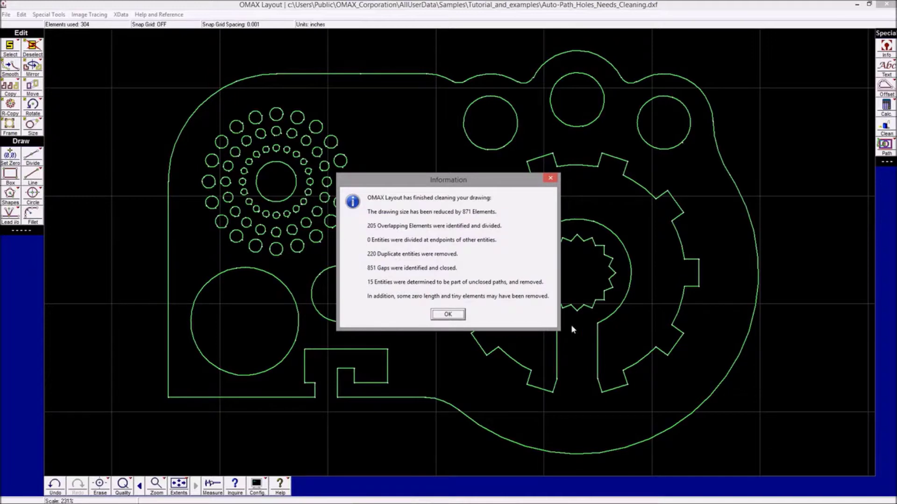
Move the cleanup Information report aside to review the settings, then dismiss it with OK.
left_click_drag(447, 186, 628, 240)
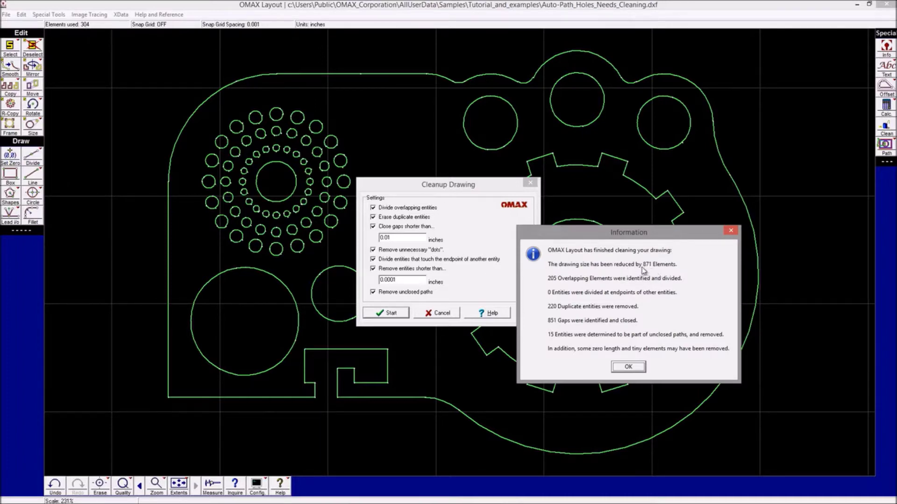
left_click(628, 368)
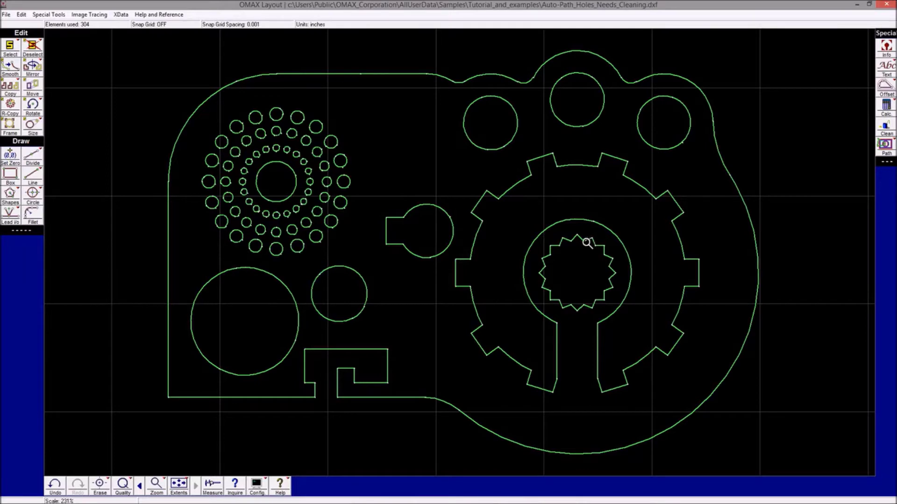
left_click_drag(587, 243, 476, 264)
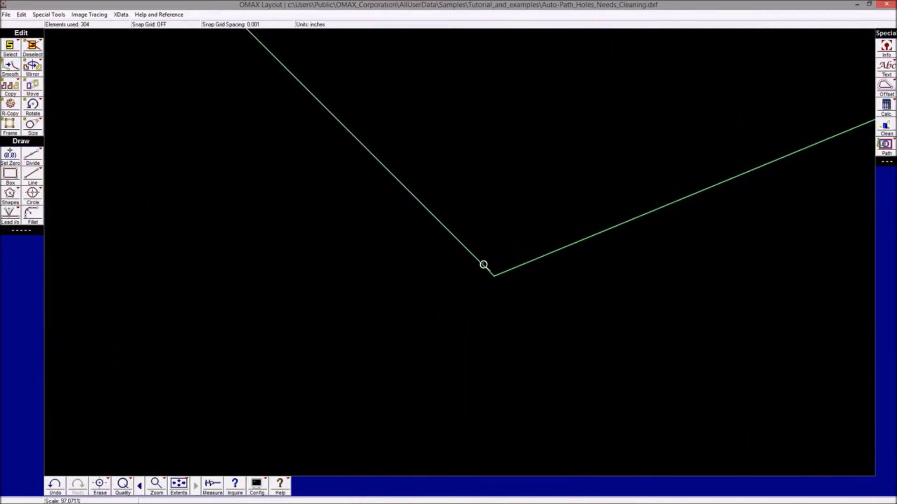
right_click_drag(504, 274, 447, 256)
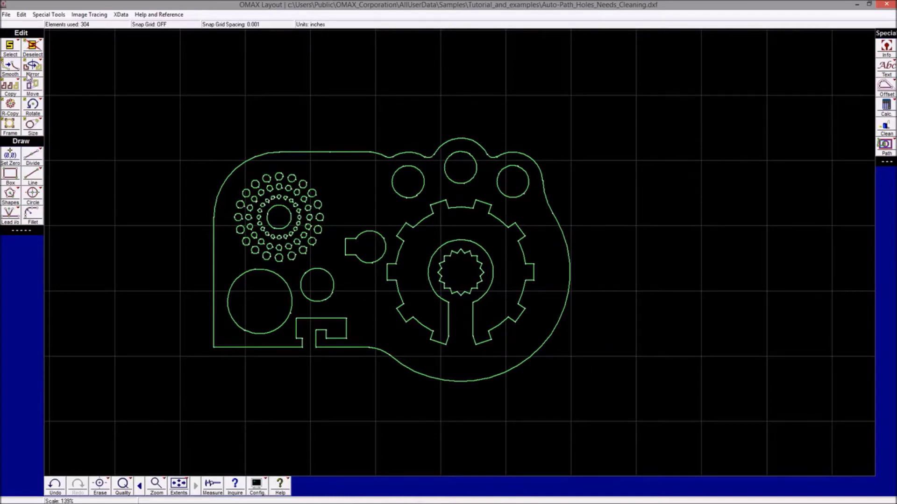
left_click(13, 53)
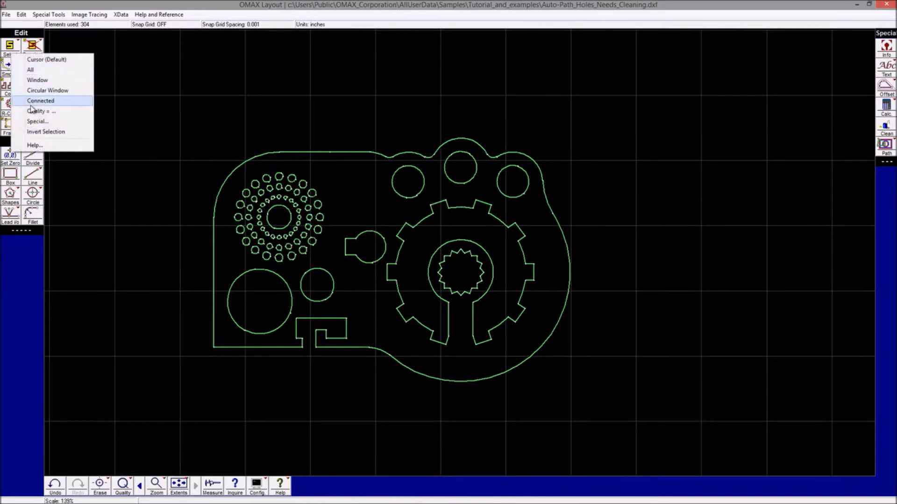
left_click(31, 103)
left_click(321, 271)
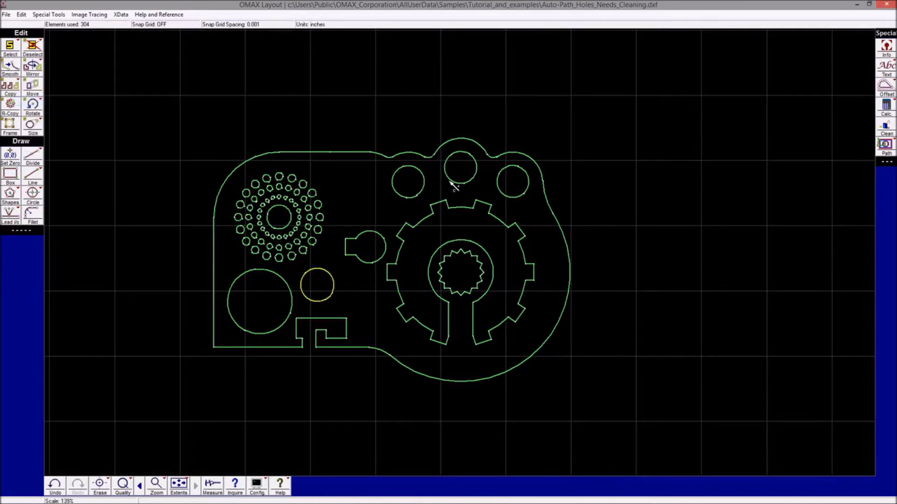
left_click(469, 178)
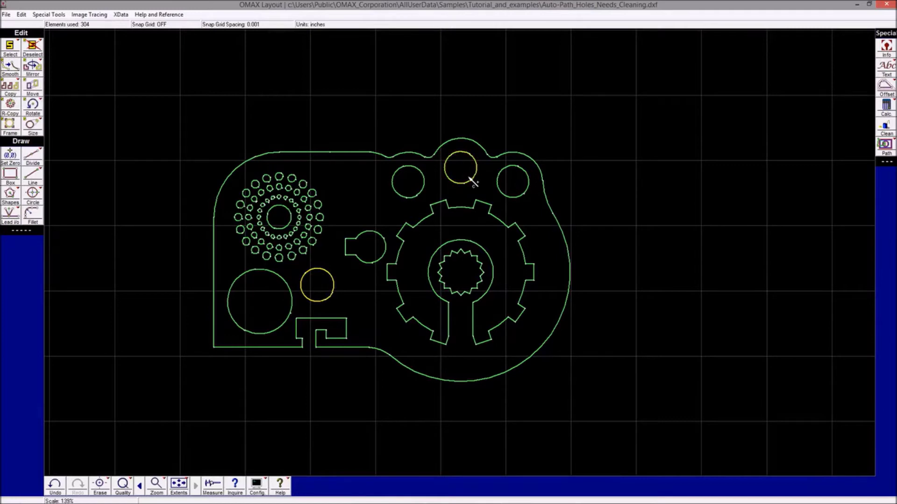
left_click(32, 86)
left_click(461, 166)
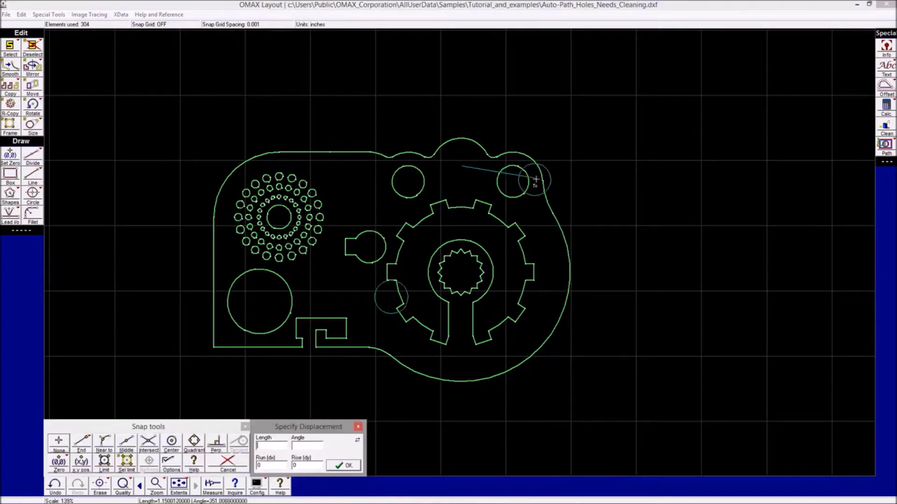
left_click(502, 211)
left_click(22, 14)
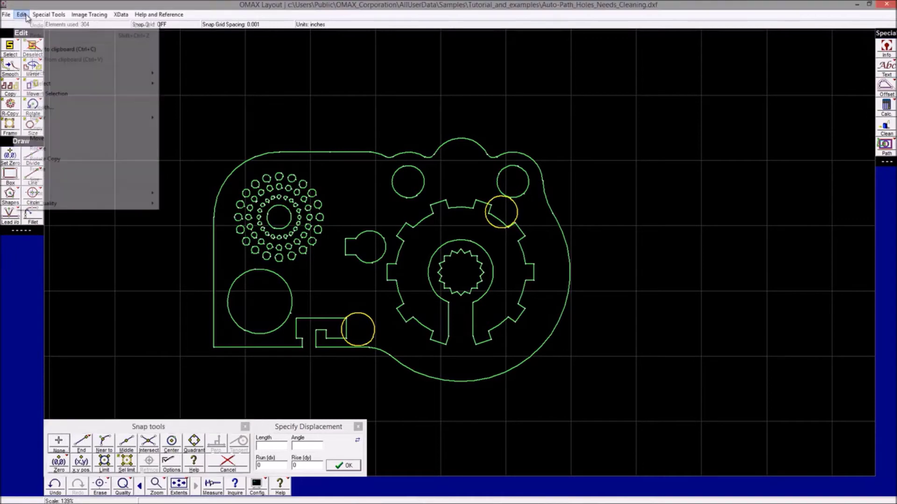
left_click(36, 25)
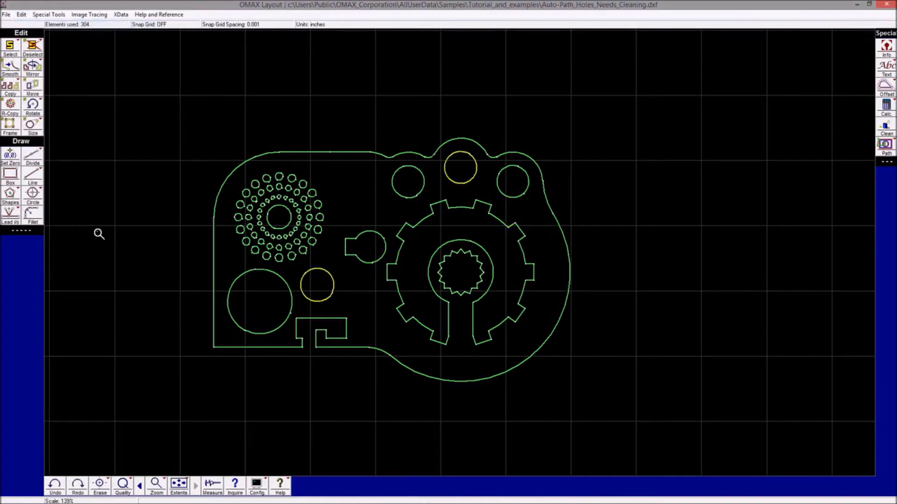
Set all entities to cut quality 3 and run AutoPath (Quick) for leads and traverses.
left_click(125, 493)
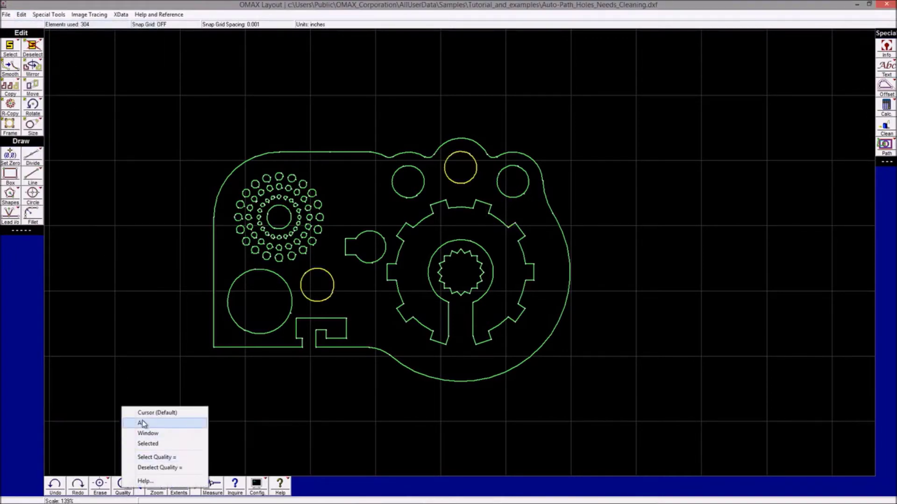
left_click(140, 422)
left_click(149, 464)
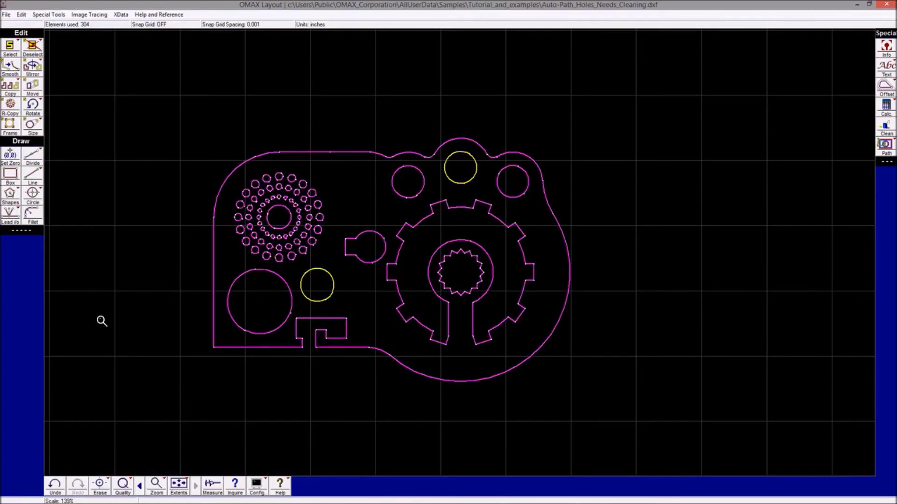
left_click(11, 214)
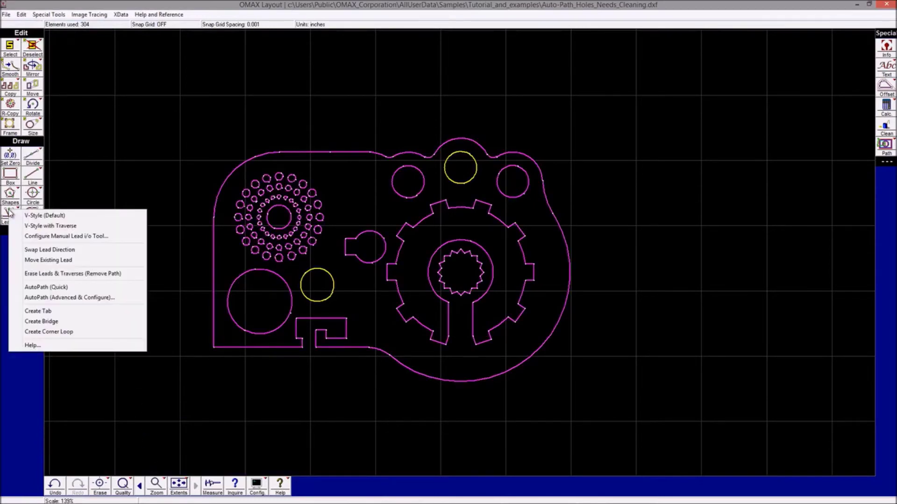
left_click(49, 287)
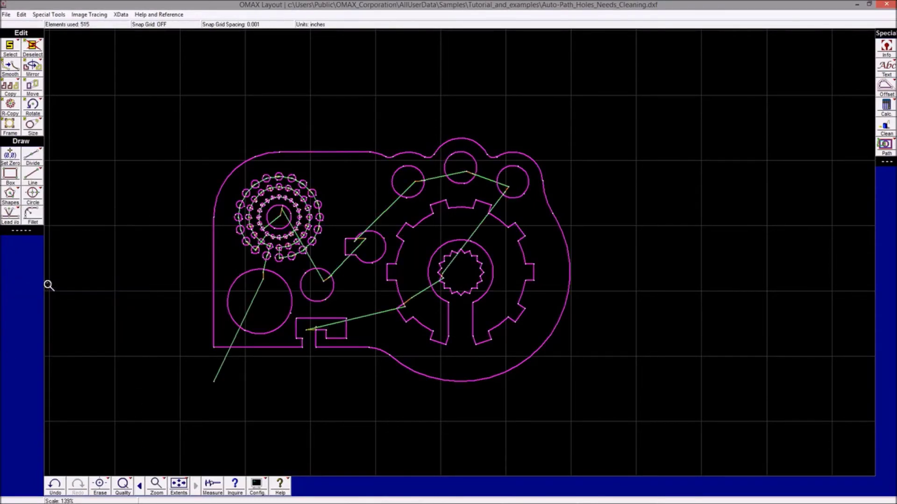